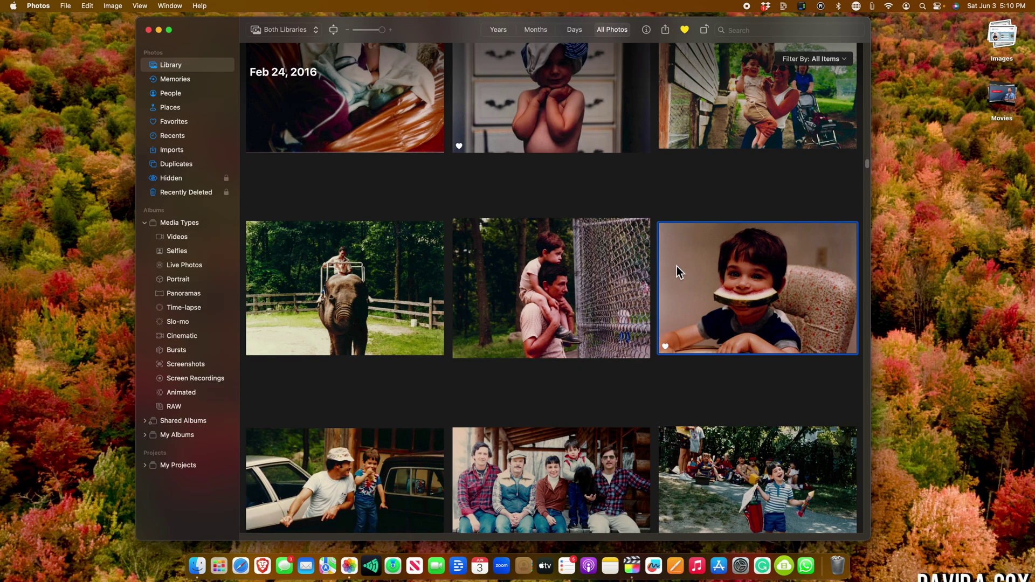
Open the watermelon photo from Photos in Topaz Photo AI using Edit With
{"action": "double_click", "coordinate": [677, 267]}
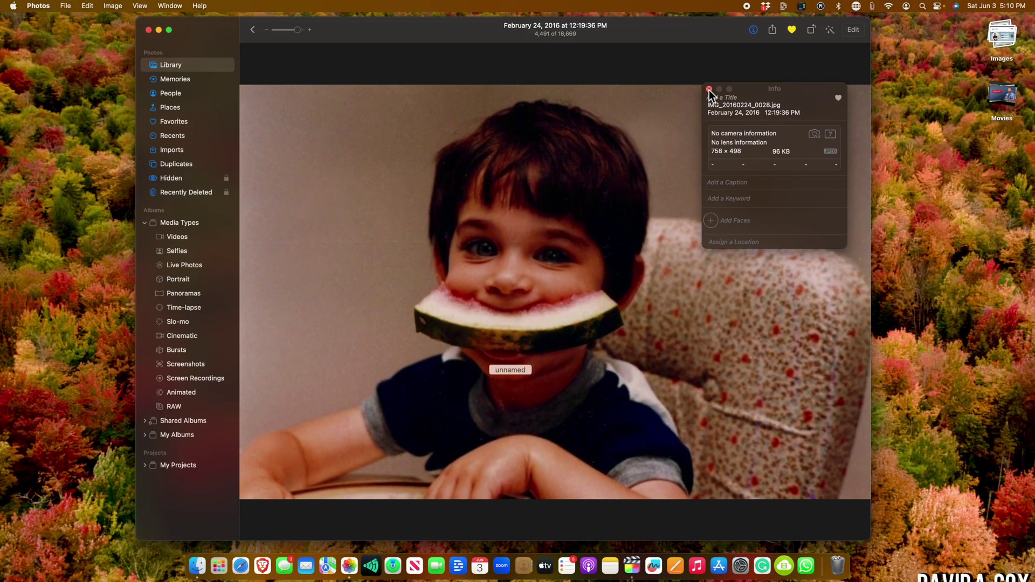
{"action": "left_click", "coordinate": [709, 90]}
{"action": "right_click", "coordinate": [656, 268]}
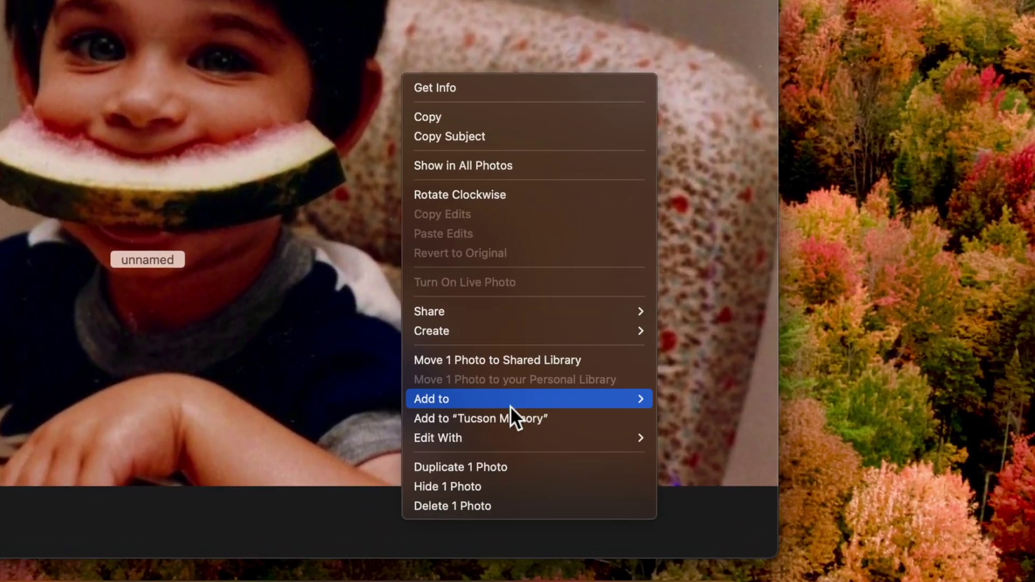
{"action": "mouse_move", "coordinate": [551, 445]}
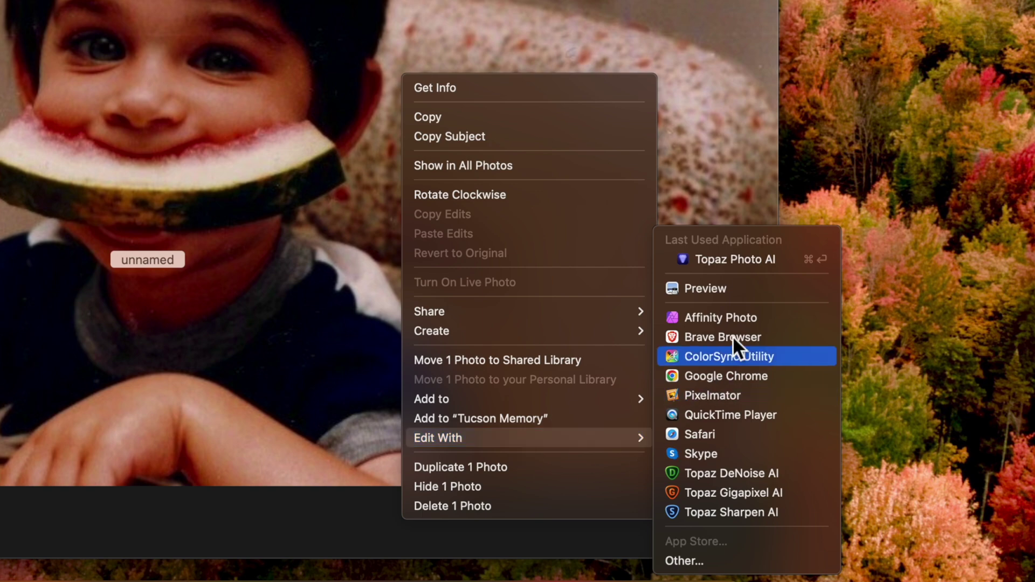
{"action": "left_click", "coordinate": [732, 261]}
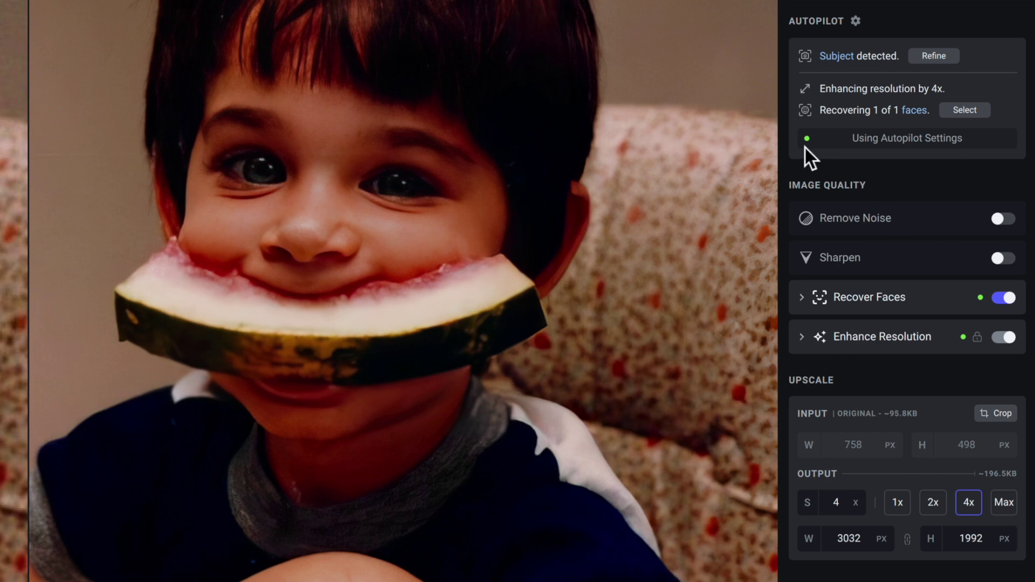
Lower the Recover Faces strength from Autopilot's 80 to 15
{"action": "left_click", "coordinate": [813, 309]}
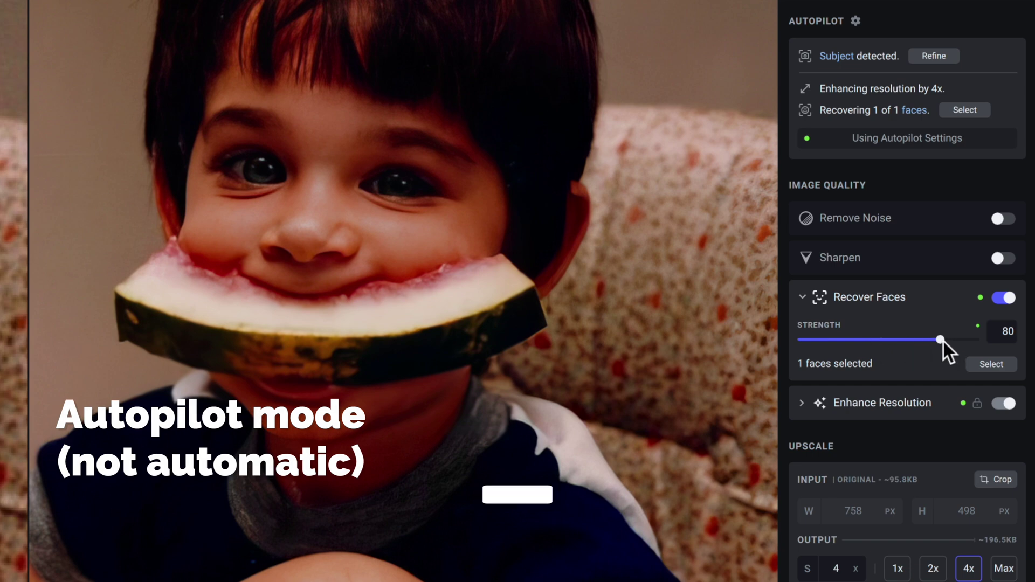
{"action": "left_click_drag", "start_coordinate": [942, 342], "coordinate": [912, 331]}
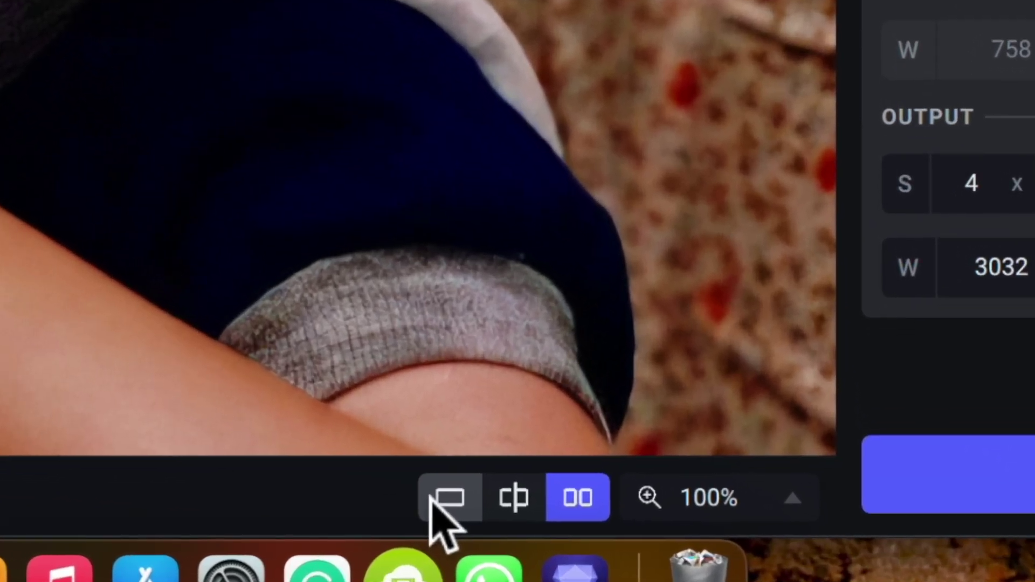
{"action": "left_click", "coordinate": [431, 497]}
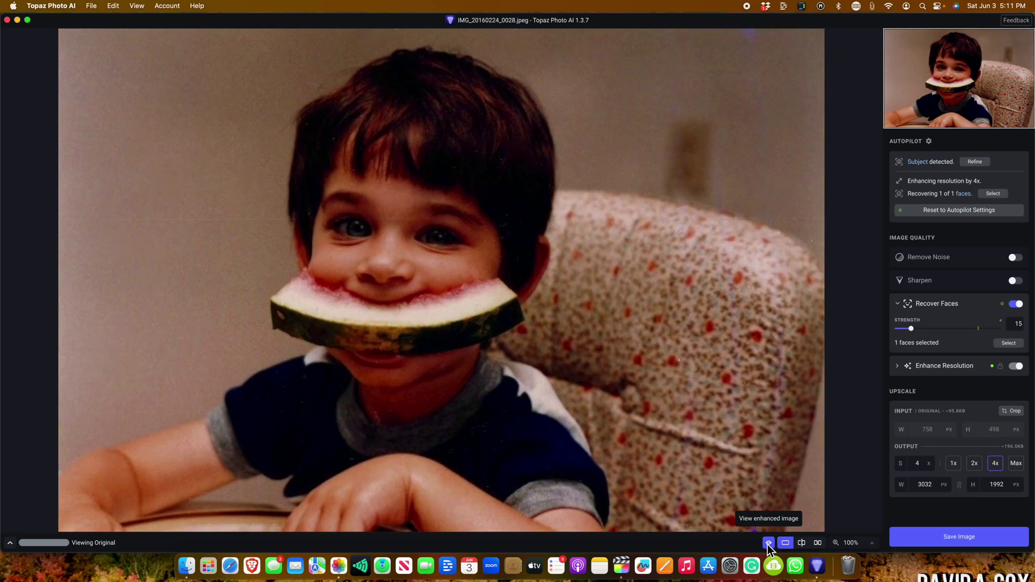
{"action": "left_click", "coordinate": [383, 502]}
{"action": "left_click", "coordinate": [768, 544]}
{"action": "left_click", "coordinate": [768, 543]}
{"action": "left_click", "coordinate": [768, 544]}
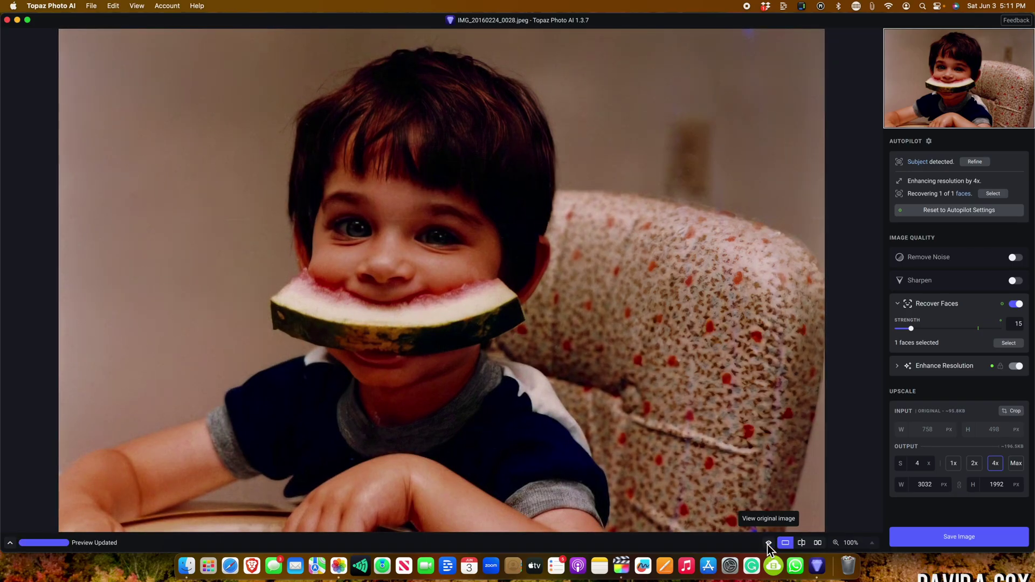
{"action": "left_click", "coordinate": [769, 543]}
{"action": "left_click", "coordinate": [769, 544]}
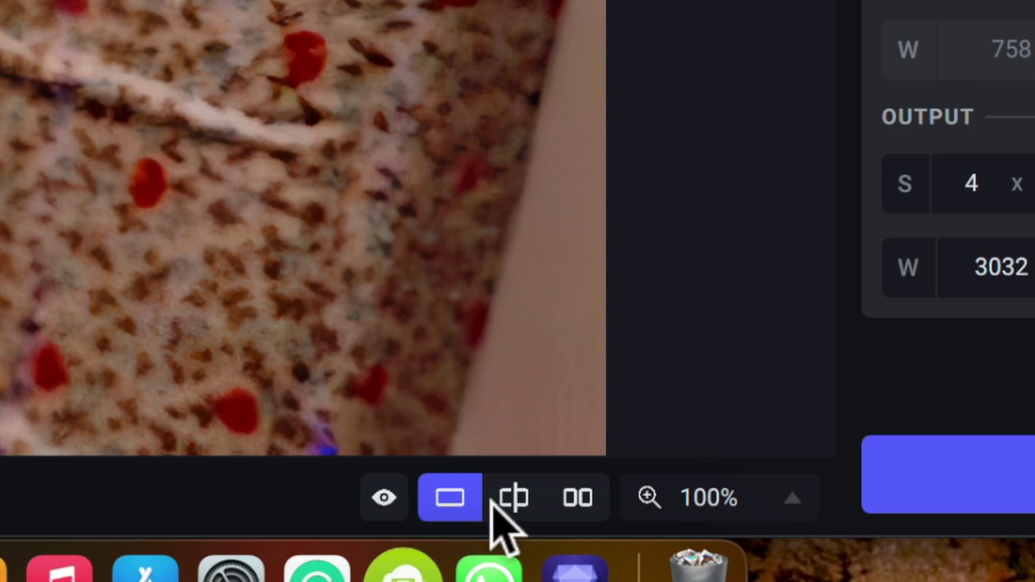
{"action": "left_click", "coordinate": [526, 497]}
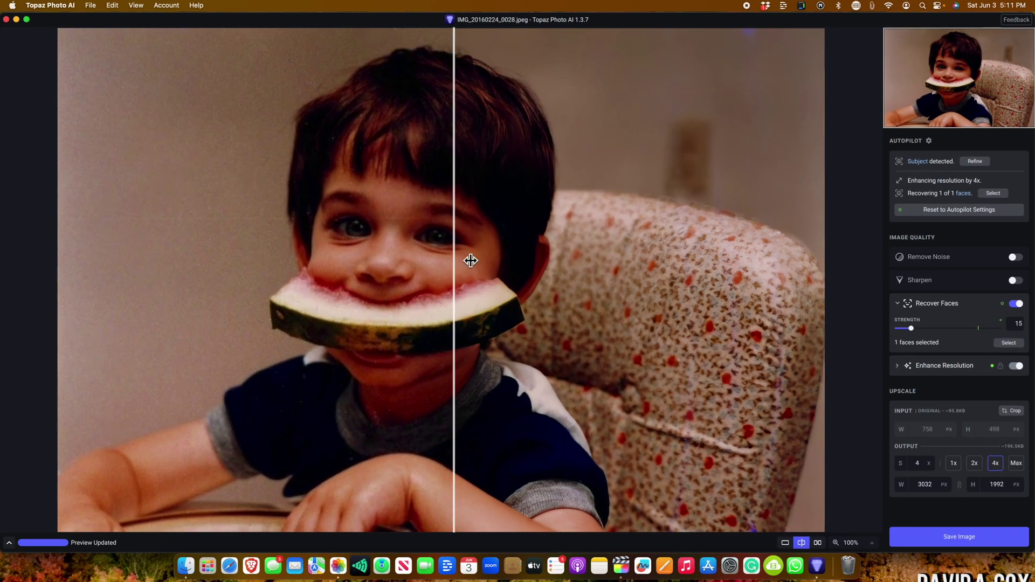
{"action": "left_click_drag", "start_coordinate": [471, 261], "coordinate": [502, 264]}
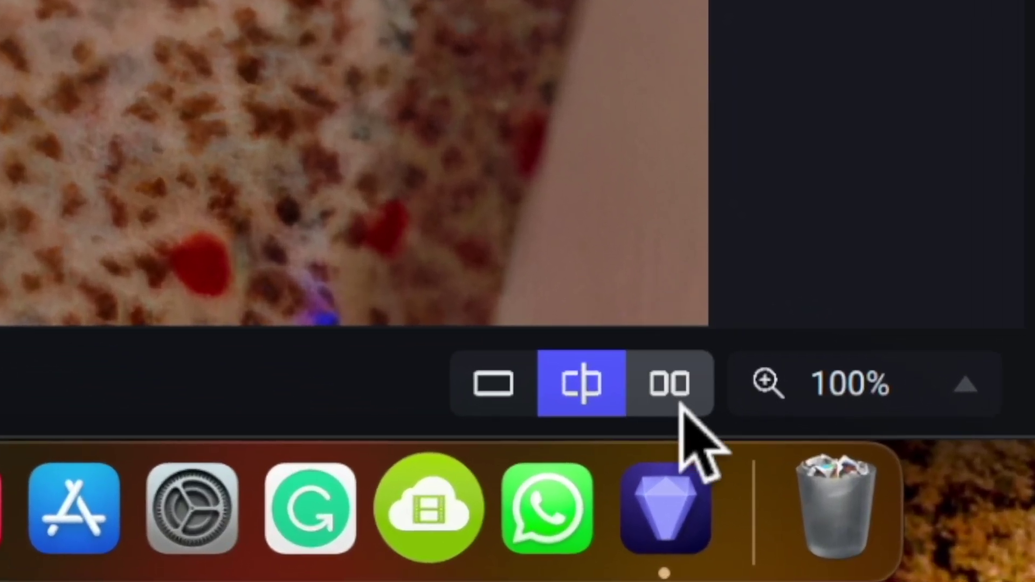
{"action": "left_click", "coordinate": [682, 409]}
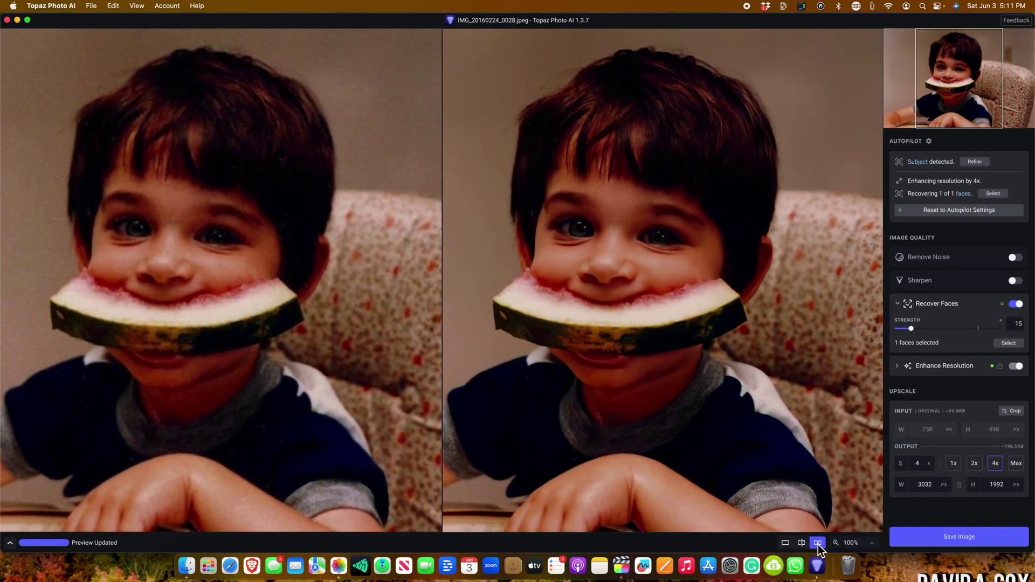
{"action": "left_click", "coordinate": [872, 541]}
Zoom both the original and enhanced previews to 200%
{"action": "left_click", "coordinate": [864, 508]}
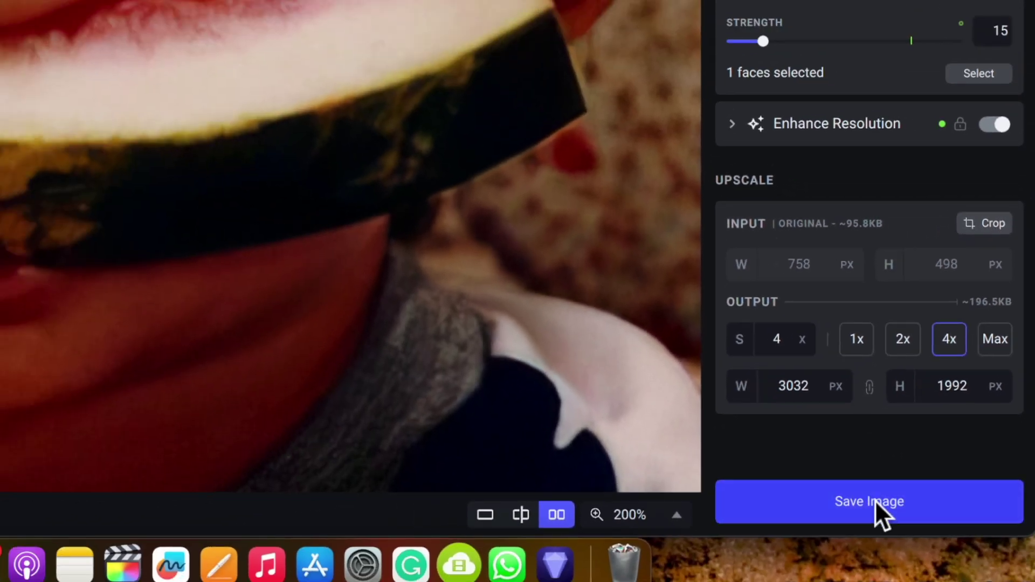
Save the enhanced photo as a quality-100 JPEG to Original Folder, then return to Photos
{"action": "left_click", "coordinate": [787, 498]}
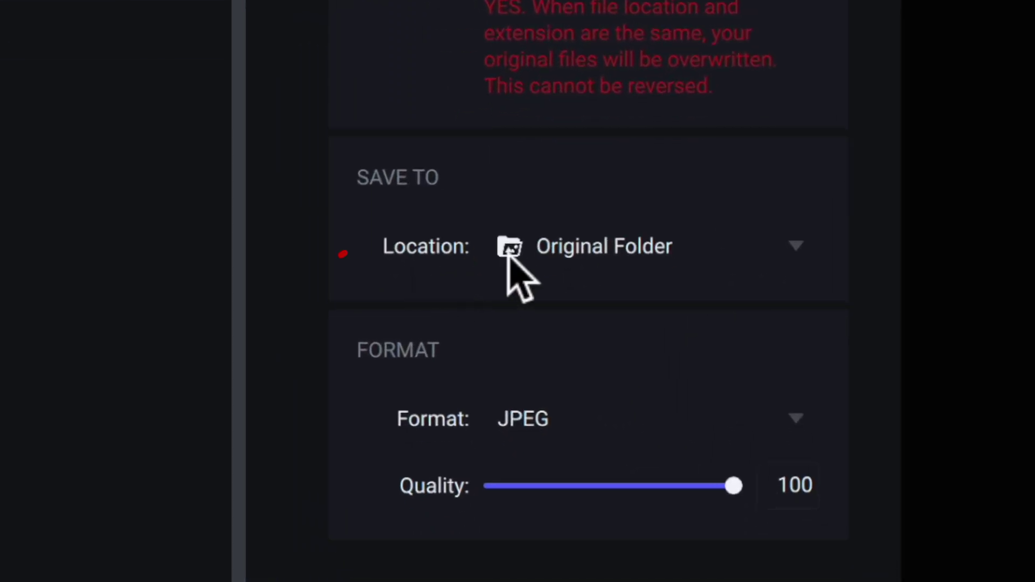
{"action": "left_click", "coordinate": [809, 240]}
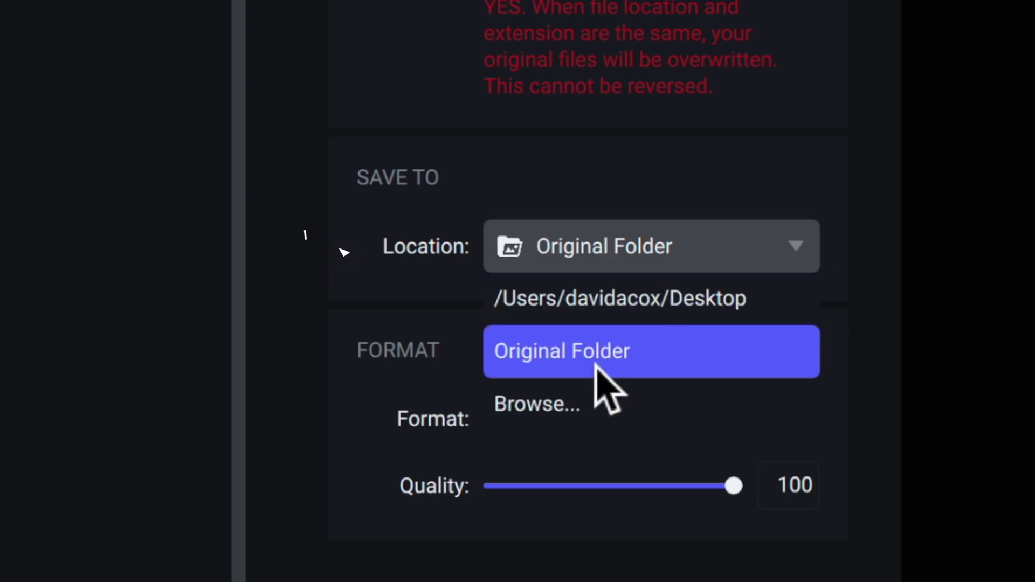
{"action": "left_click", "coordinate": [660, 371]}
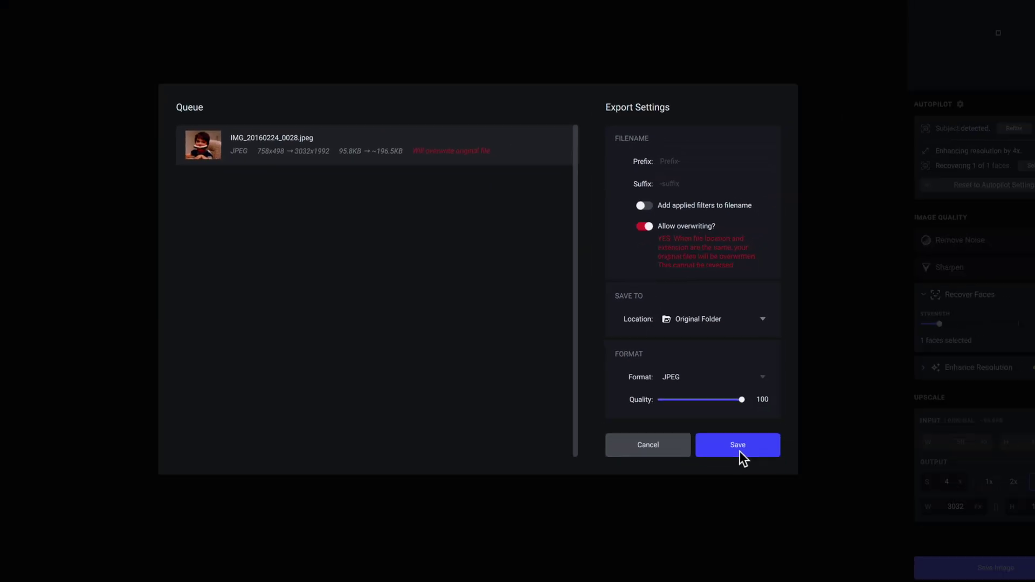
{"action": "left_click", "coordinate": [731, 537]}
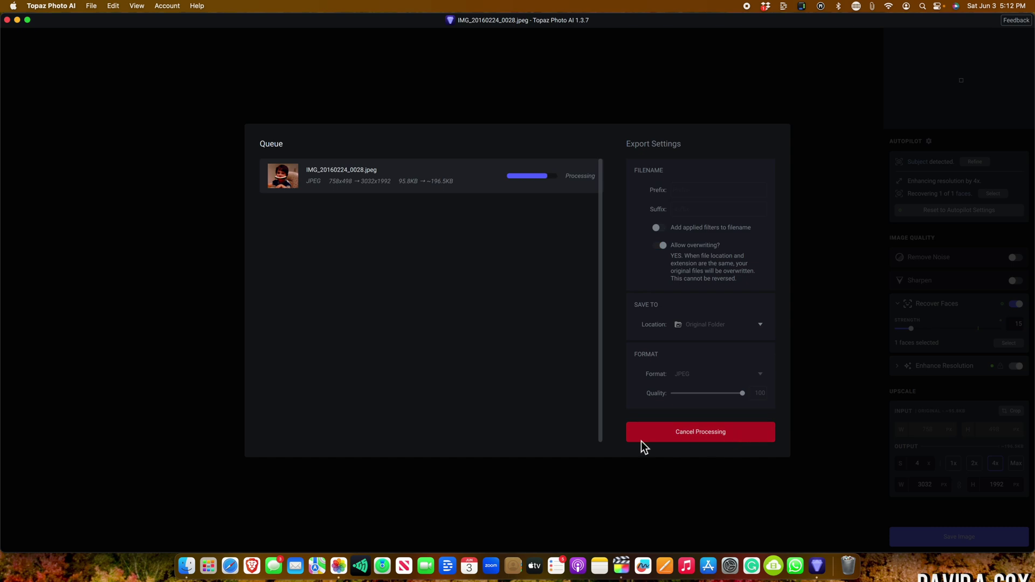
{"action": "left_click", "coordinate": [339, 561]}
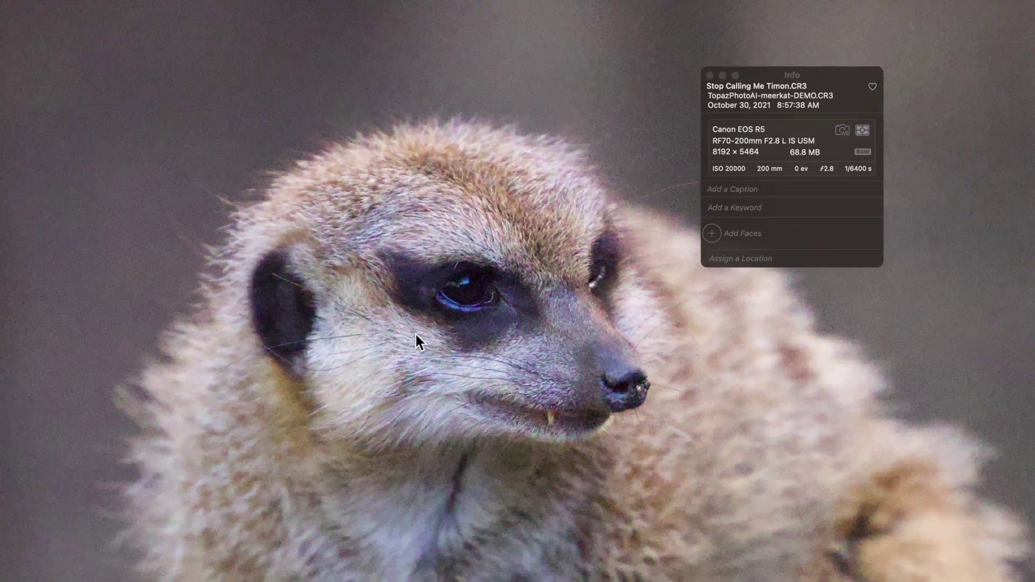
Inspect the zoomed meerkat RAW photo, then send it to Topaz Photo AI via Edit With
{"action": "scroll", "coordinate": [416, 333], "scroll_direction": "up", "scroll_amount": 3}
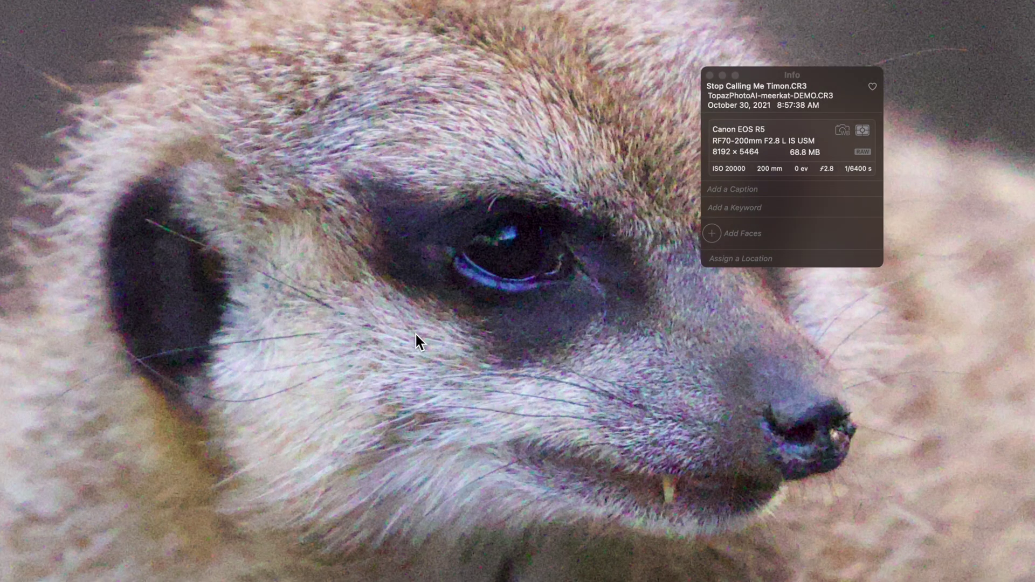
{"action": "left_click_drag", "start_coordinate": [415, 332], "coordinate": [416, 450]}
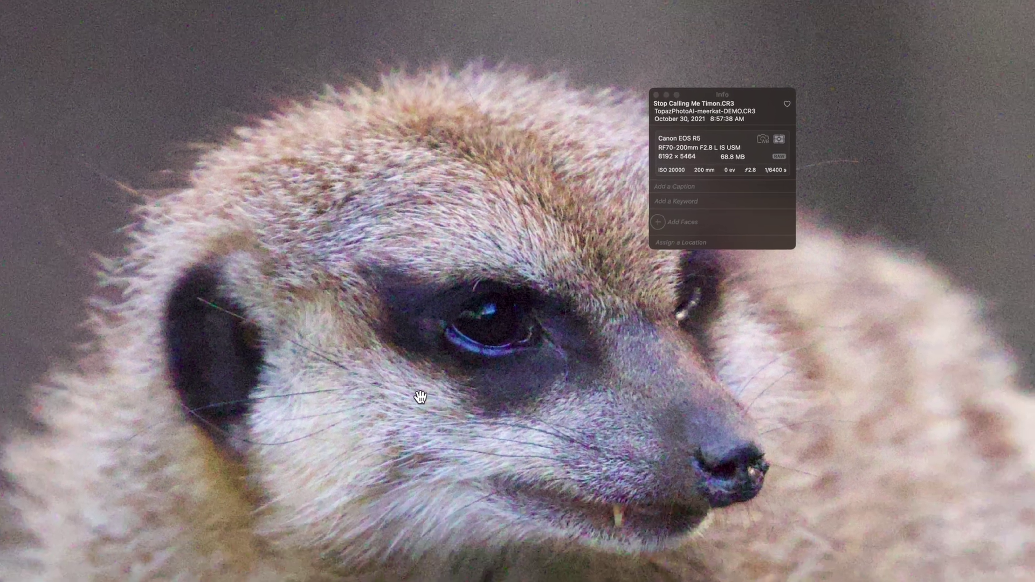
{"action": "key", "text": "z"}
{"action": "right_click", "coordinate": [474, 243]}
{"action": "left_click", "coordinate": [703, 401]}
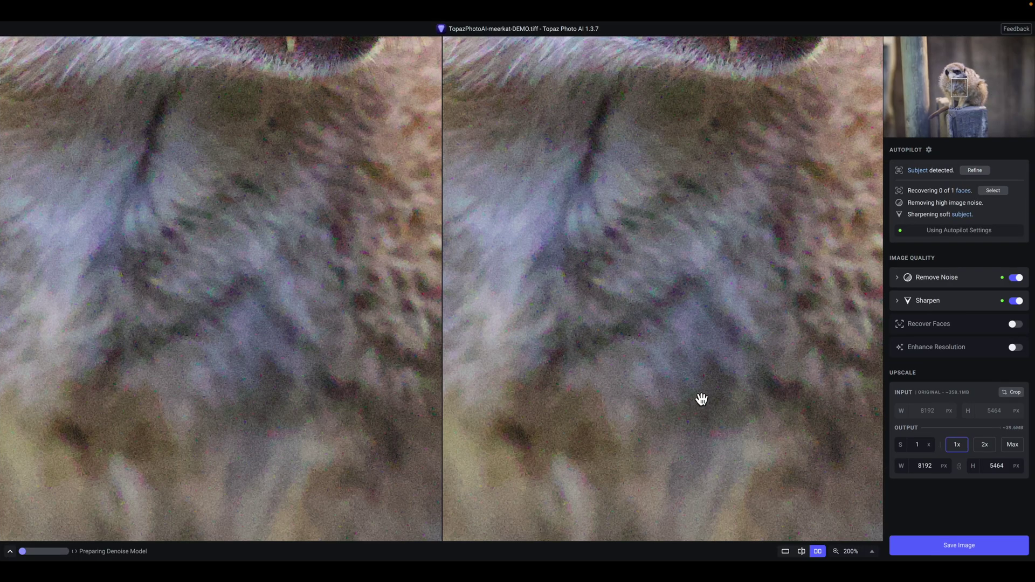
{"action": "left_click", "coordinate": [857, 553]}
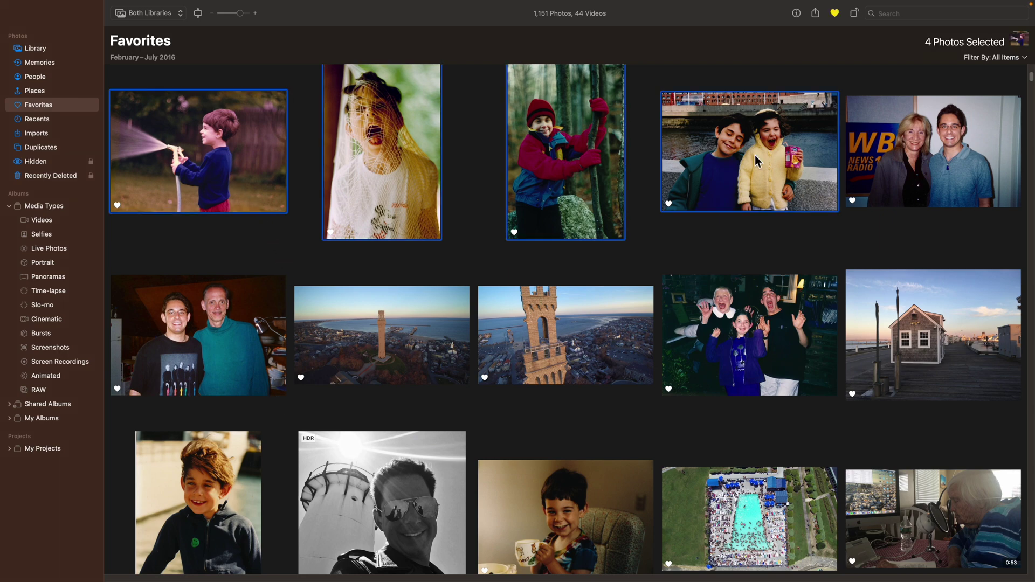
Add three more Favorites snapshots to the selection and open all seven in Topaz Photo AI
{"action": "left_click", "coordinate": [933, 156], "text": "super"}
{"action": "left_click", "coordinate": [198, 334], "text": "super"}
{"action": "left_click", "coordinate": [782, 332], "text": "super"}
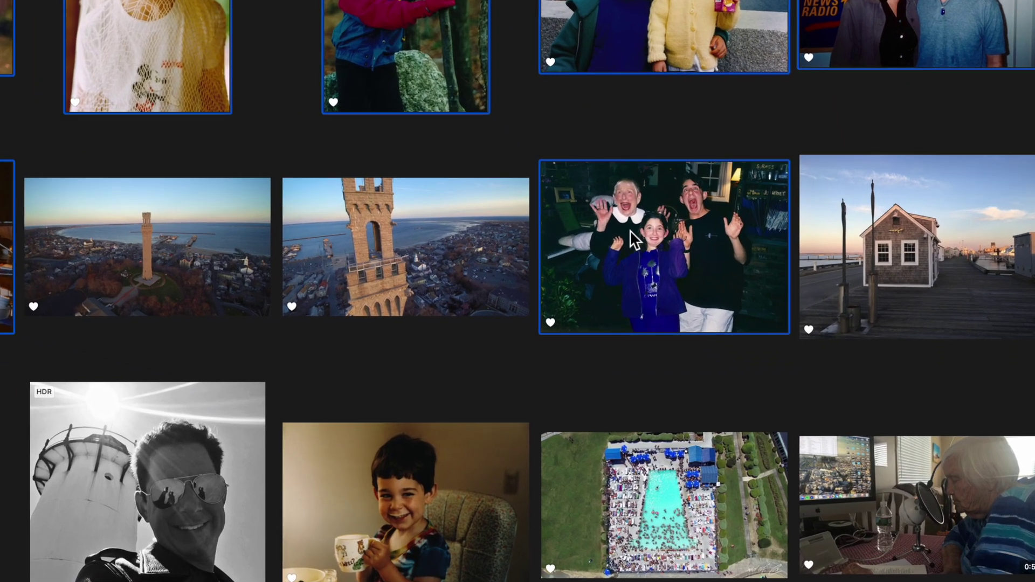
{"action": "right_click", "coordinate": [630, 230]}
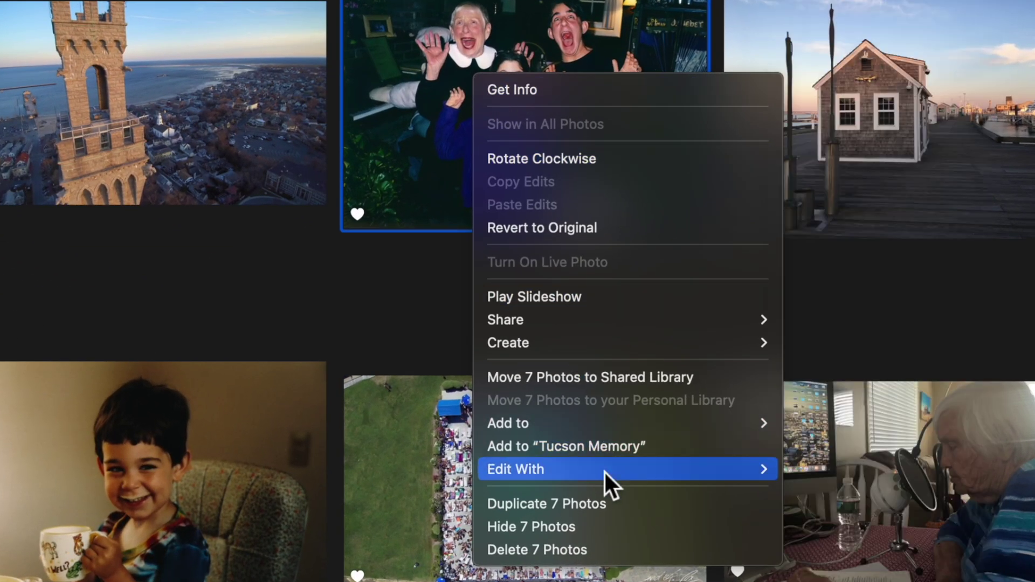
{"action": "mouse_move", "coordinate": [604, 470]}
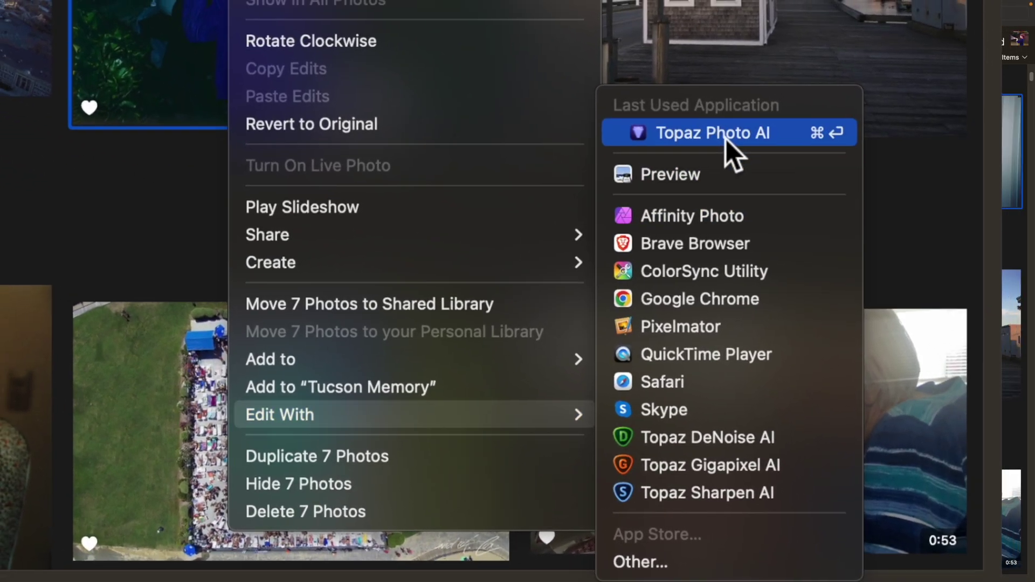
{"action": "left_click", "coordinate": [724, 134]}
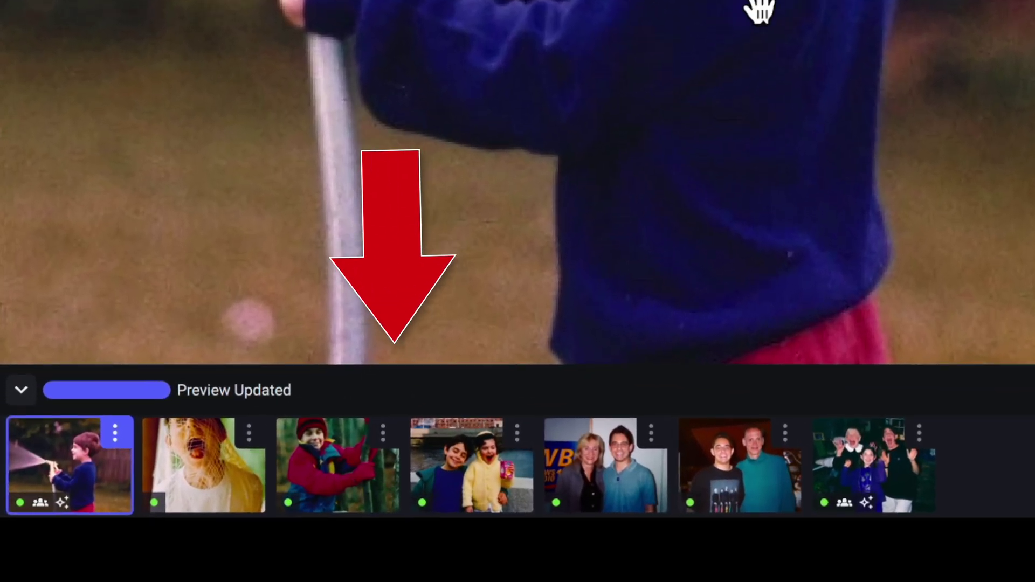
Preview the second batch photo, IMG_20160313_0026.jpeg, at 67% zoom
{"action": "mouse_move", "coordinate": [218, 484]}
{"action": "left_click", "coordinate": [214, 467]}
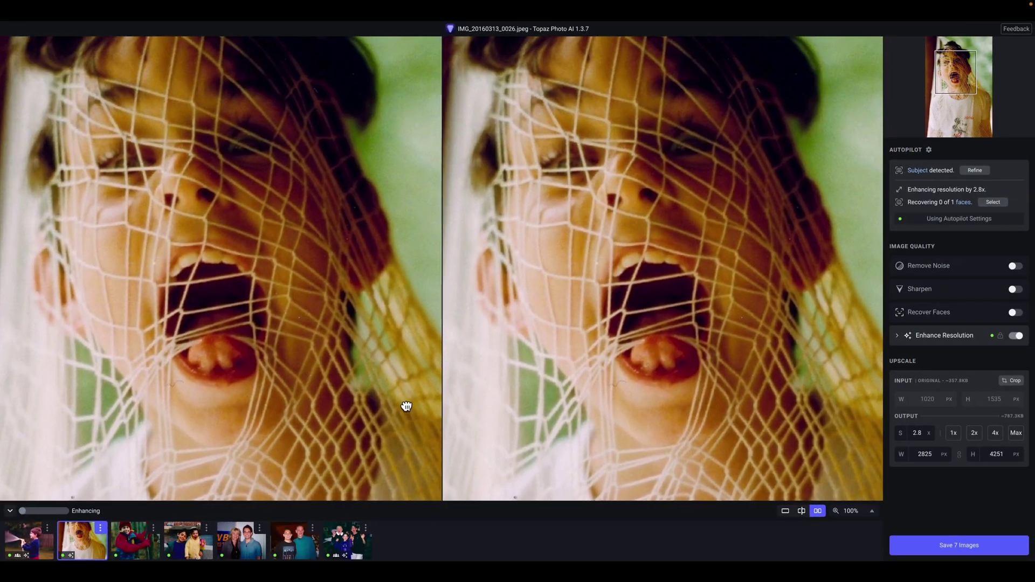
{"action": "left_click_drag", "start_coordinate": [407, 407], "coordinate": [410, 409]}
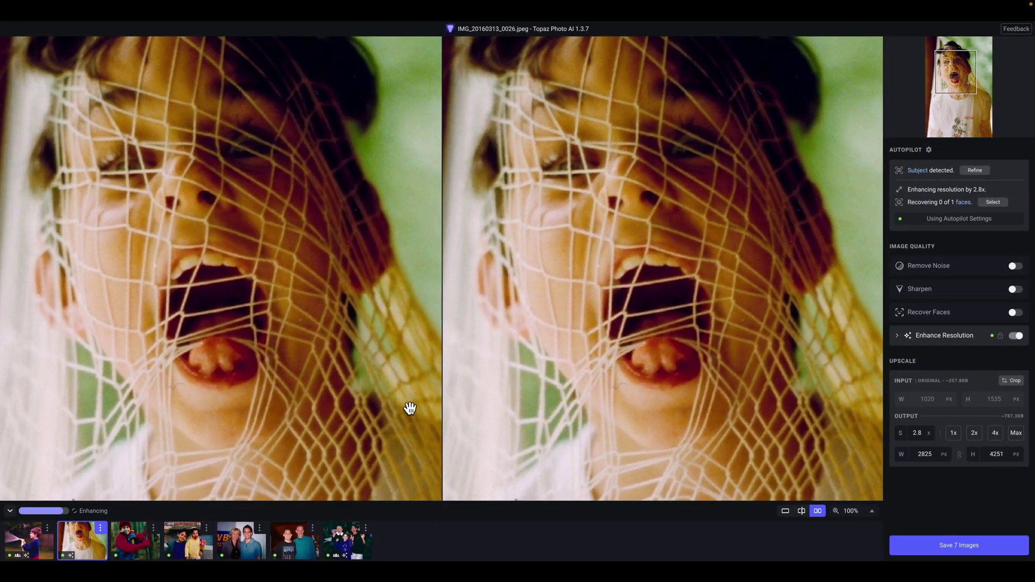
{"action": "left_click", "coordinate": [863, 513]}
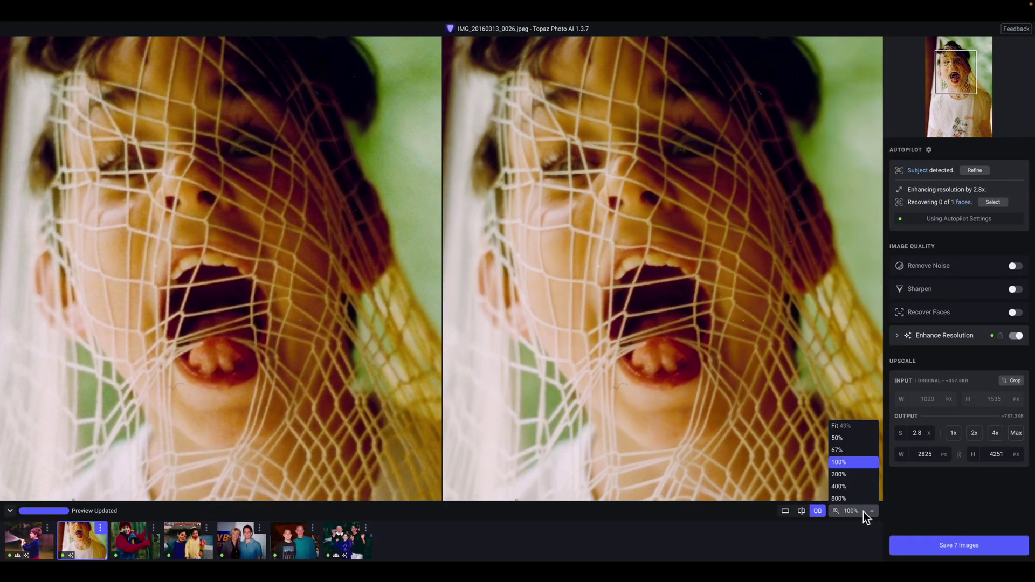
{"action": "left_click", "coordinate": [856, 450]}
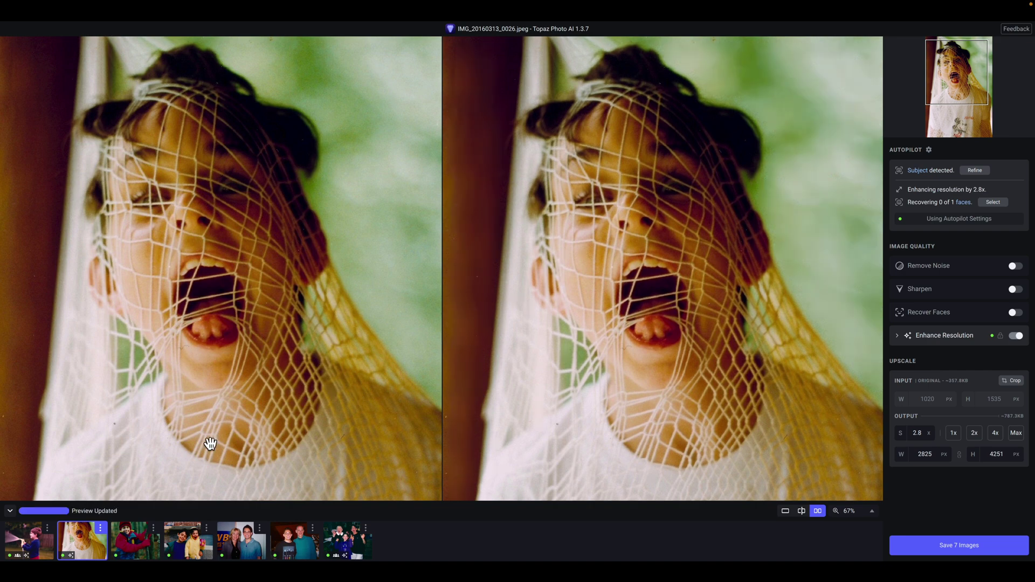